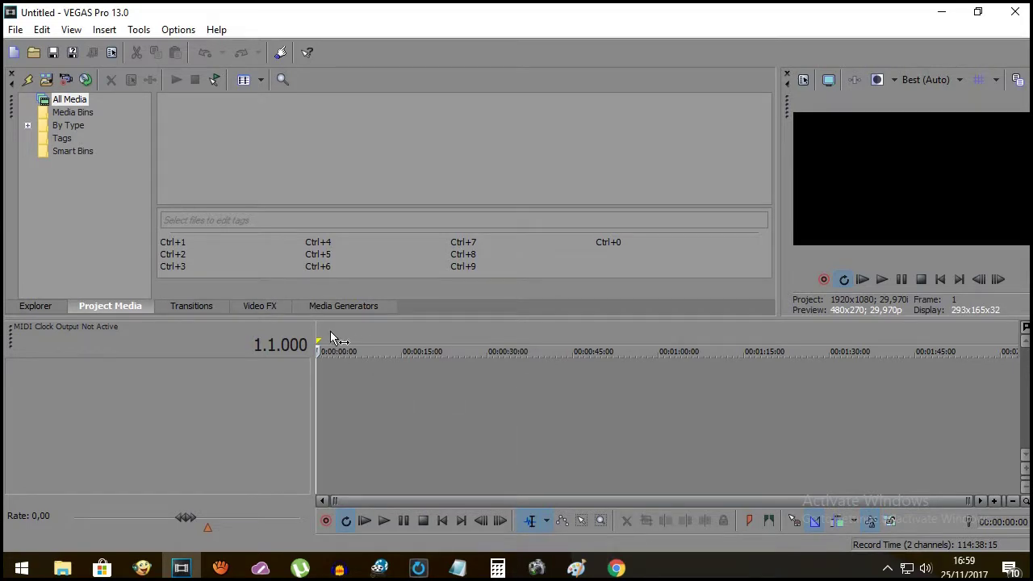
# - Open the Temp folder in File Explorer and arrange it side by side with the VEGAS Pro window
pyautogui.click(63, 568)
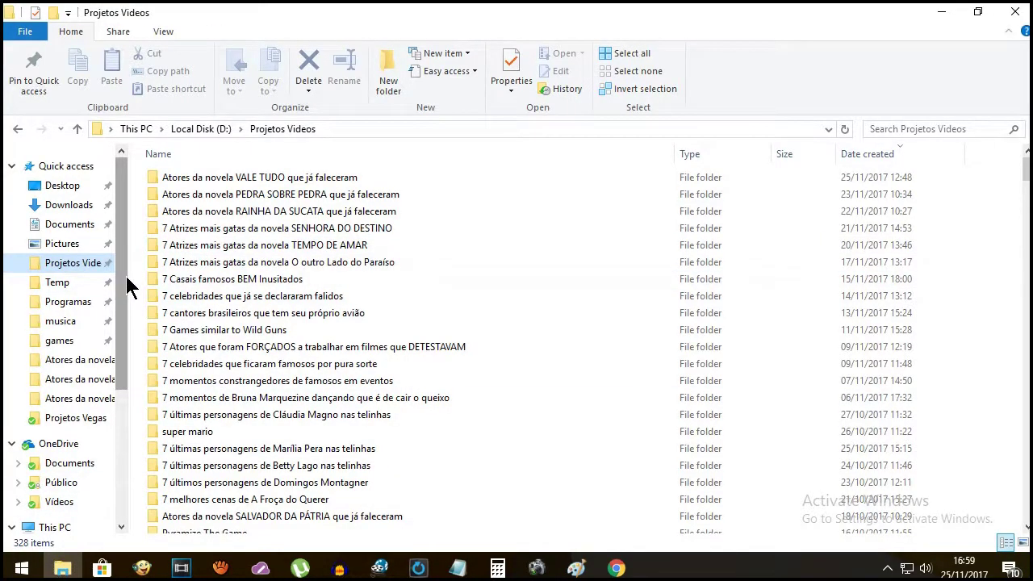
pyautogui.click(96, 282)
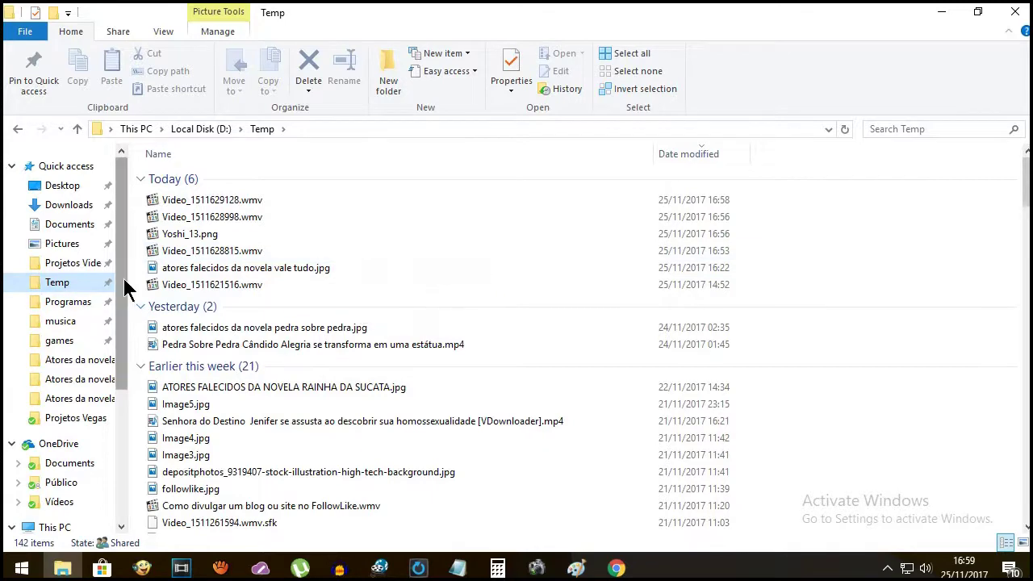
pyautogui.click(686, 155)
pyautogui.click(688, 151)
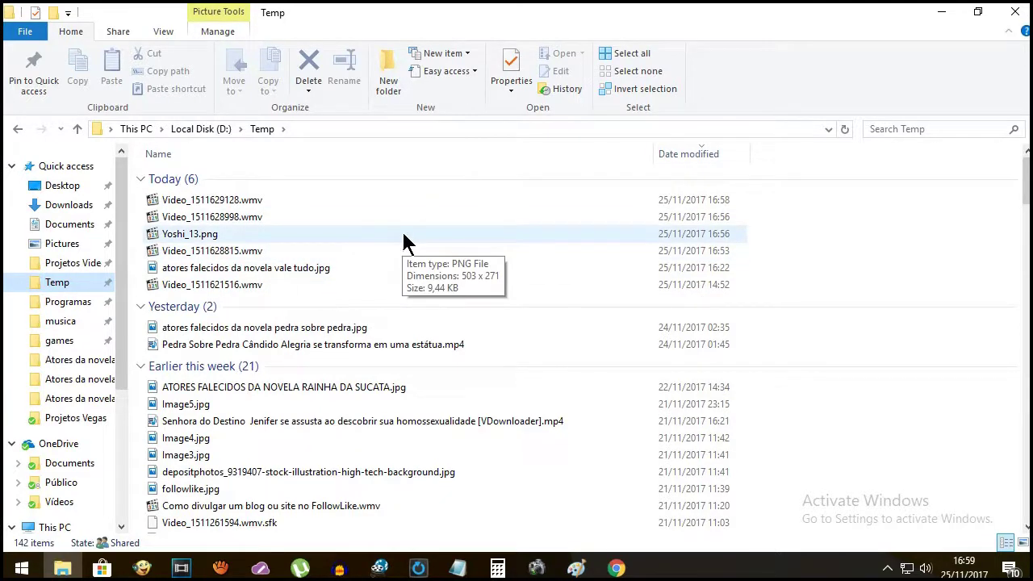
pyautogui.moveTo(500, 11); pyautogui.dragTo(6, 50)
pyautogui.click(793, 185)
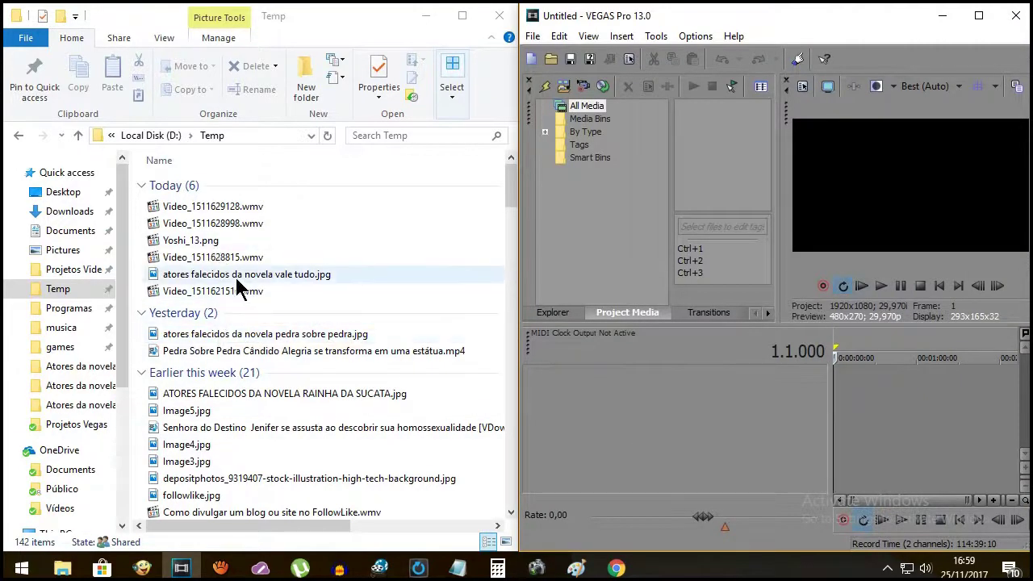
# - Place Yoshi_13.png on a new video track at about 30 seconds, lengthen its event, and set the playhead within it
pyautogui.click(203, 242)
pyautogui.moveTo(204, 244); pyautogui.dragTo(882, 396)
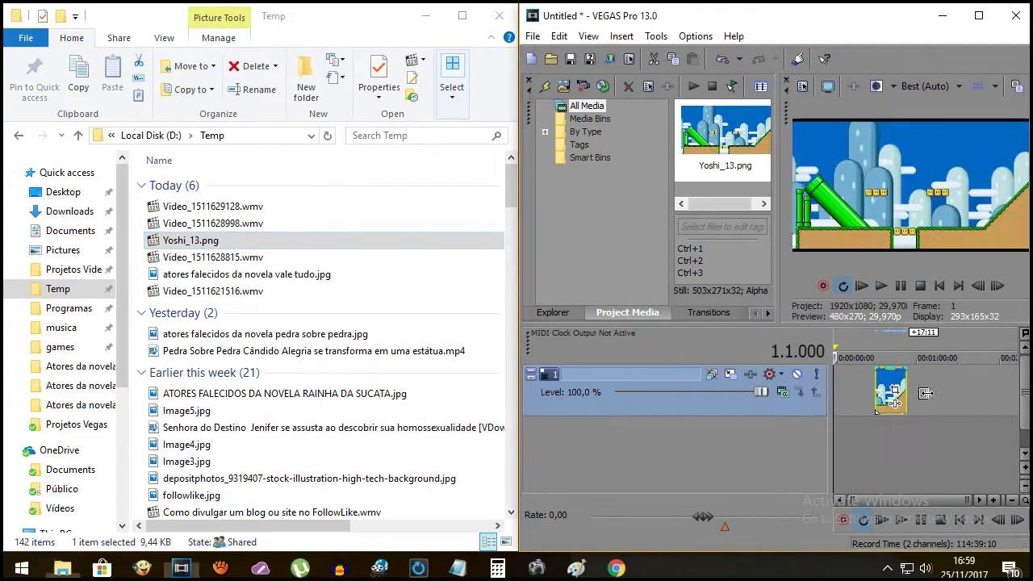
pyautogui.click(899, 352)
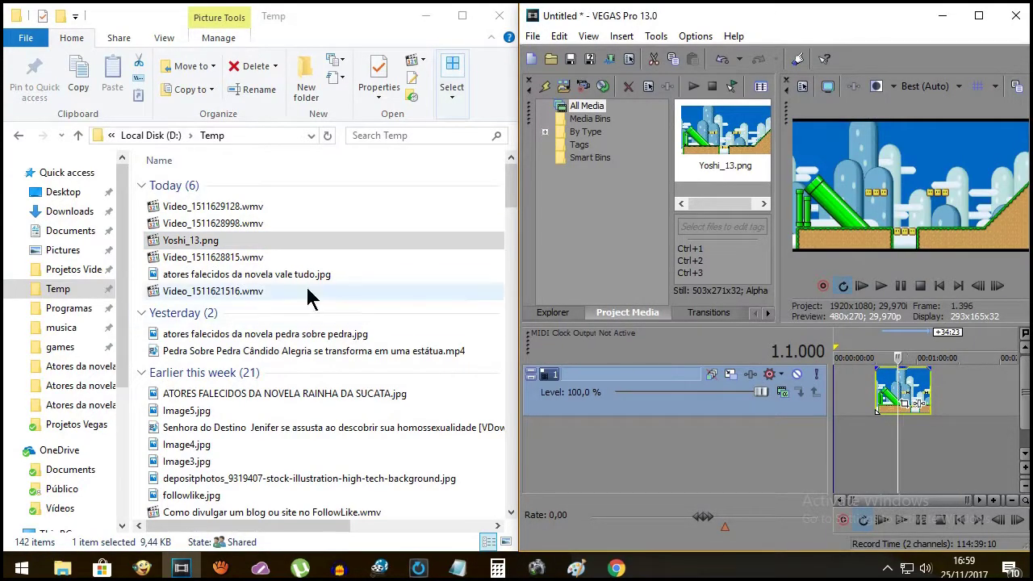
pyautogui.click(198, 243)
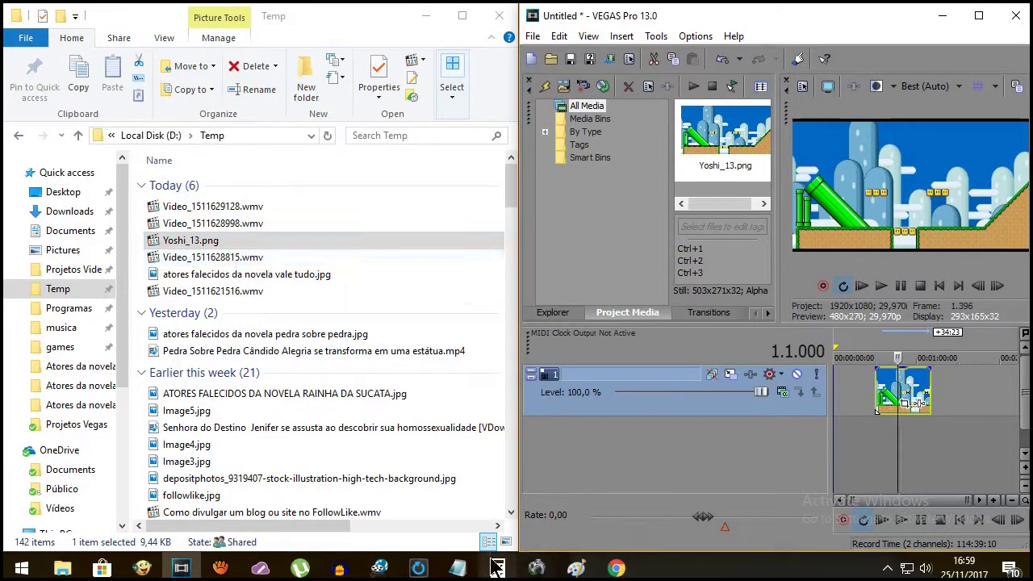
# - Switch to Chrome and show the downloaded Banner-SuperMario64.jpg in its folder
pyautogui.click(616, 568)
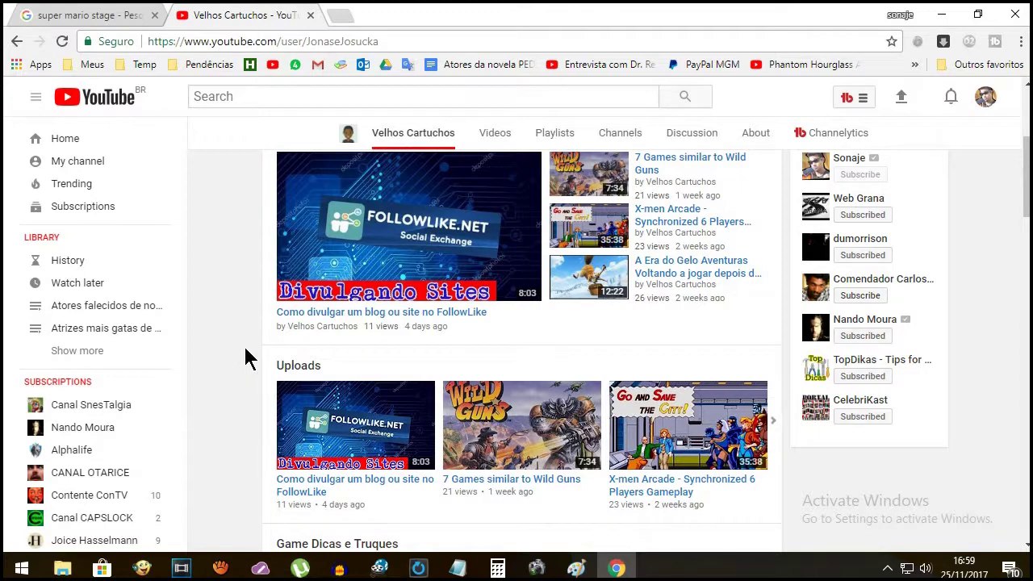
pyautogui.hotkey('ctrl', 'j')
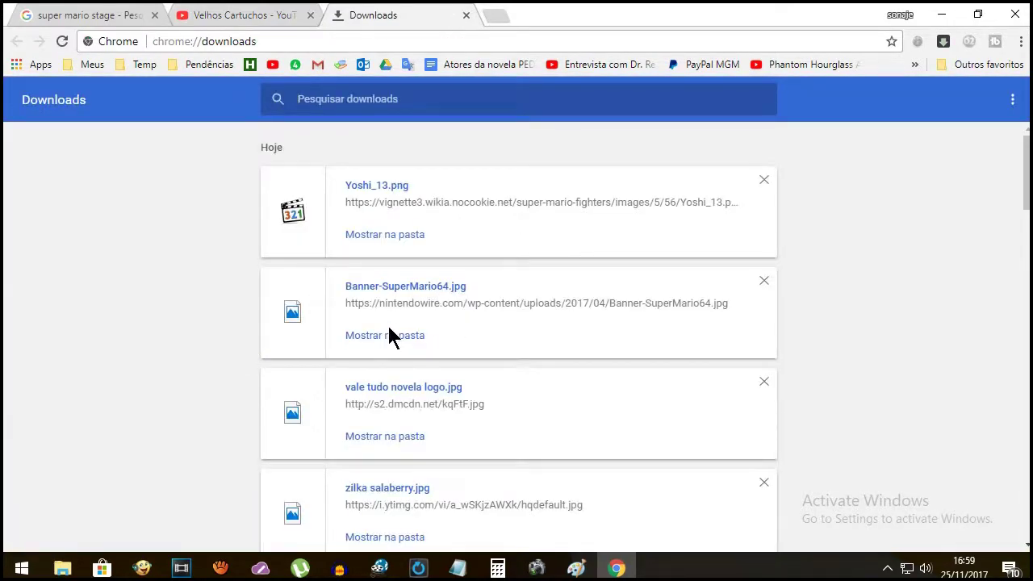
pyautogui.click(412, 337)
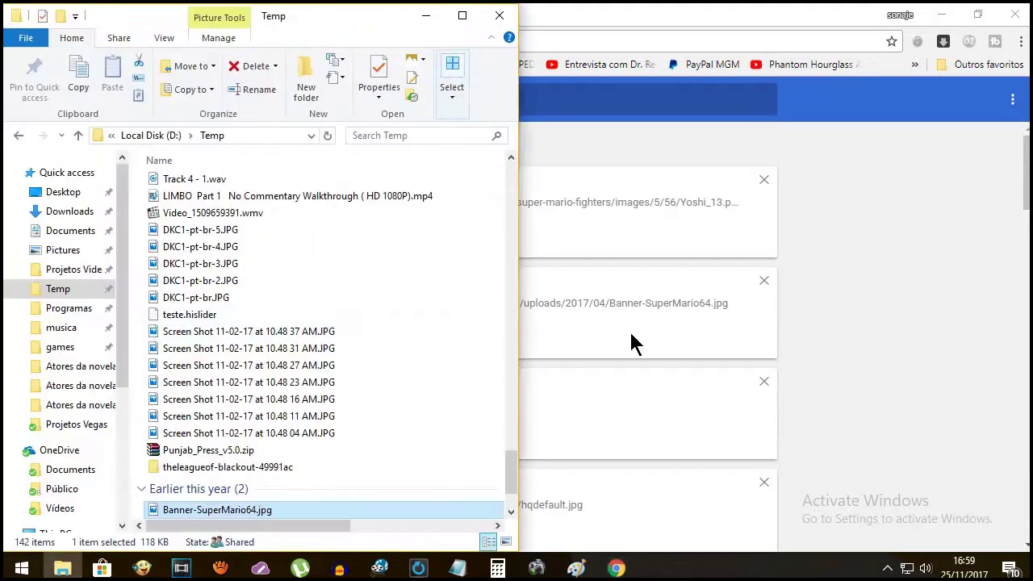
pyautogui.moveTo(513, 475); pyautogui.dragTo(512, 498)
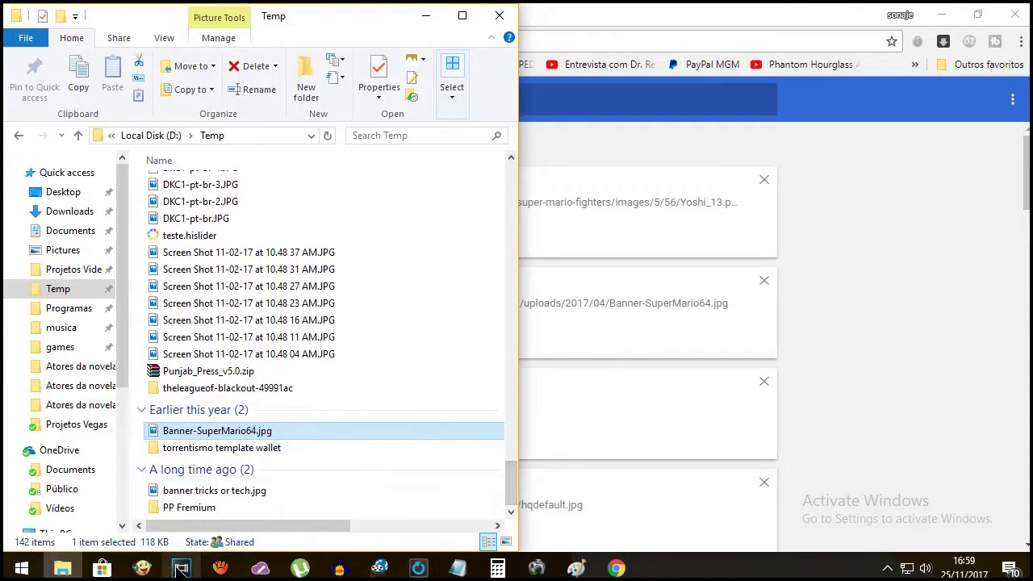
# - Return to VEGAS Pro, add Banner-SuperMario64.jpg to a new track below the Yoshi image, and maximize the window
pyautogui.hotkey('alt', 'Tab')
pyautogui.moveTo(219, 434); pyautogui.dragTo(928, 440)
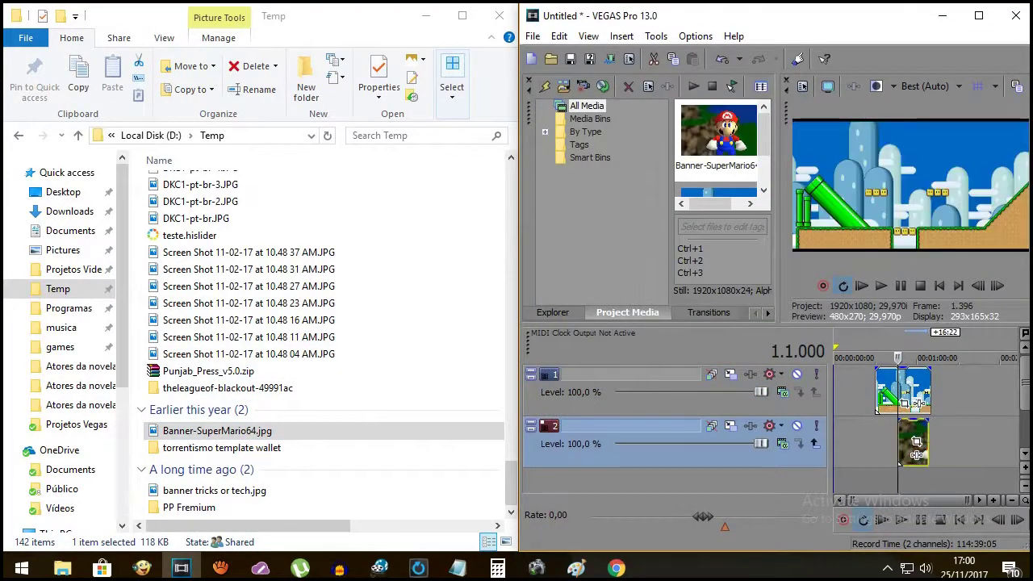
pyautogui.click(978, 16)
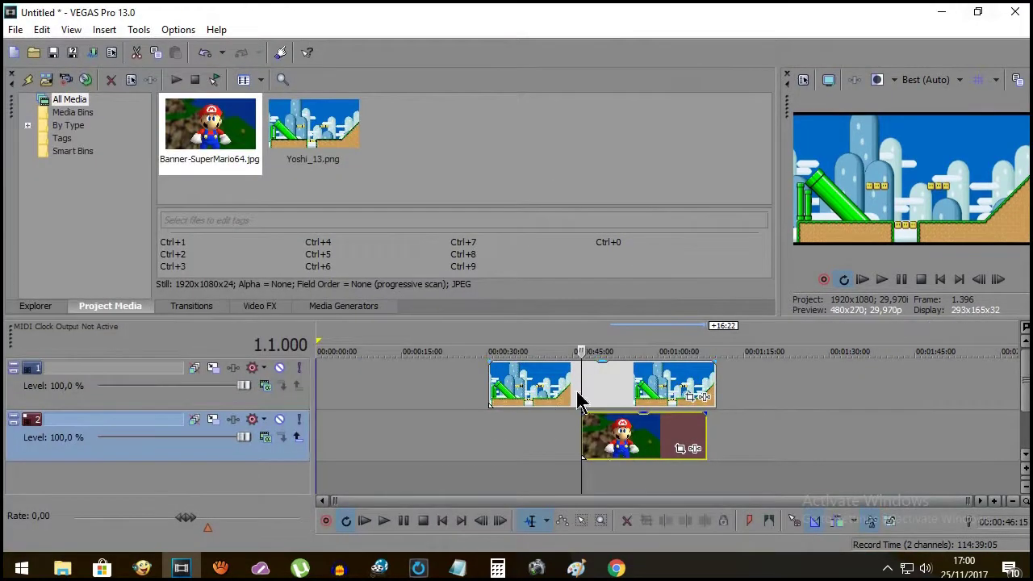
# - Extend the Mario event's start back to the start of the stage image event and move its track above the stage track
pyautogui.moveTo(584, 446); pyautogui.dragTo(487, 449)
pyautogui.click(577, 331)
pyautogui.moveTo(258, 457); pyautogui.dragTo(272, 359)
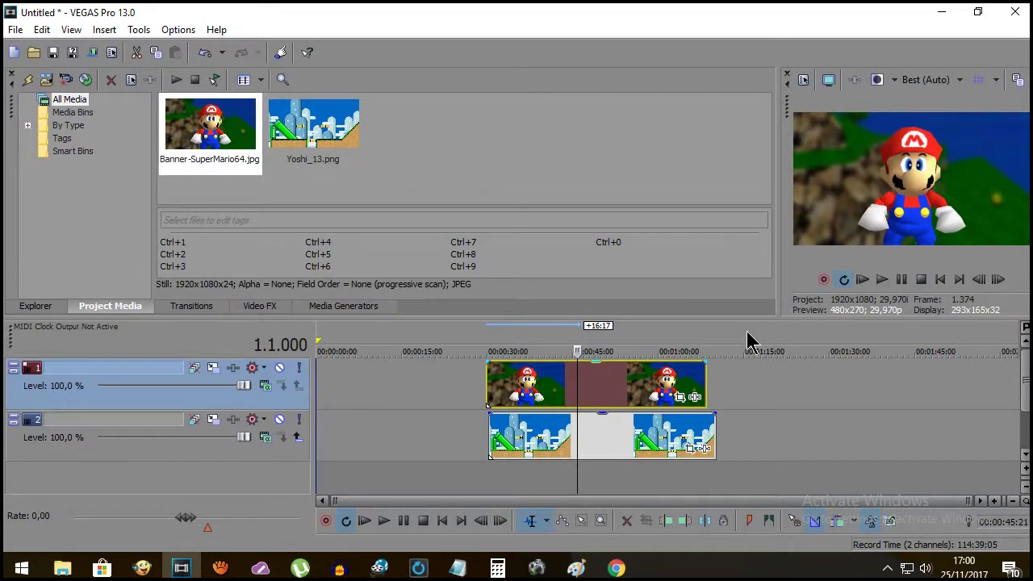
# - Enlarge the video preview and adjust both ends of the Mario event to match the stage event beneath it
pyautogui.moveTo(747, 319); pyautogui.dragTo(737, 343)
pyautogui.moveTo(778, 201); pyautogui.dragTo(641, 219)
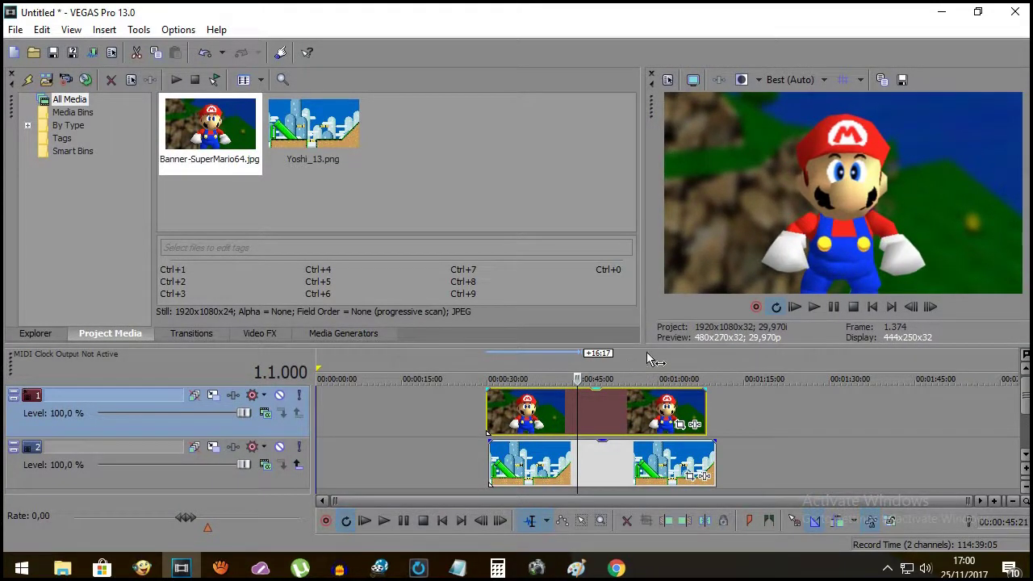
pyautogui.click(501, 422)
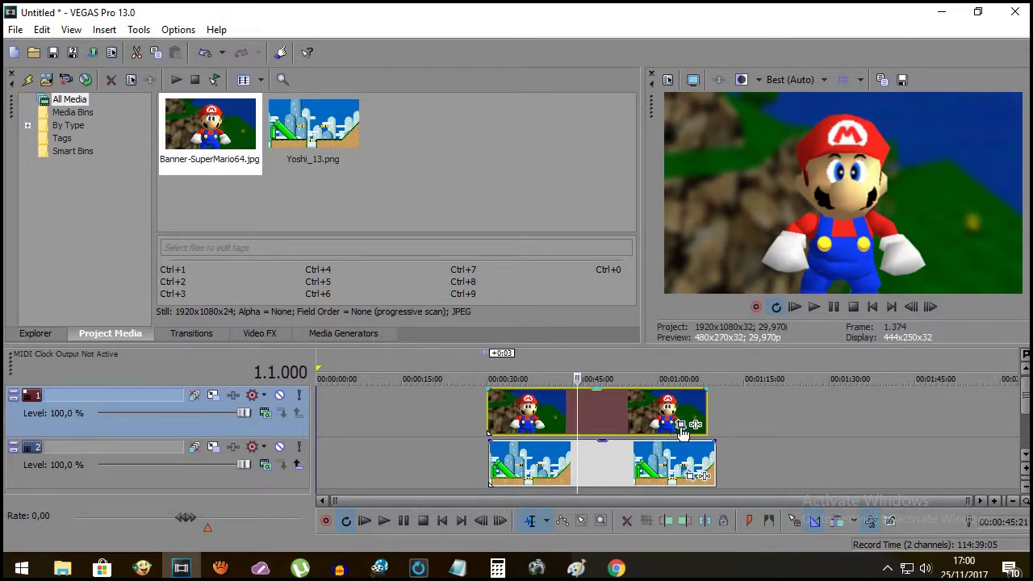
pyautogui.moveTo(710, 415); pyautogui.dragTo(720, 404)
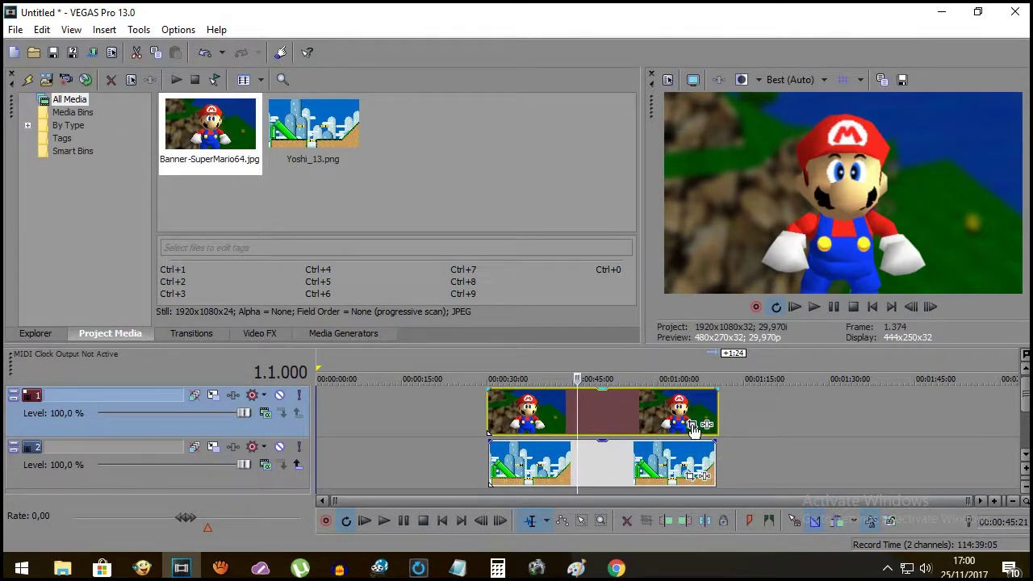
# - Open Event Pan/Crop for the Mario event and enable its mask
pyautogui.click(692, 428)
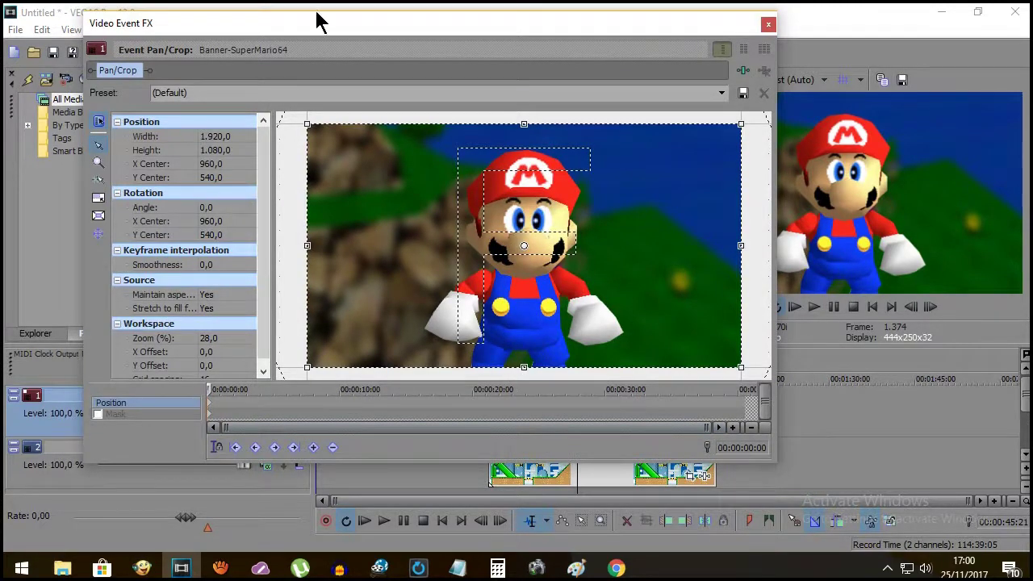
pyautogui.moveTo(326, 27); pyautogui.dragTo(299, 26)
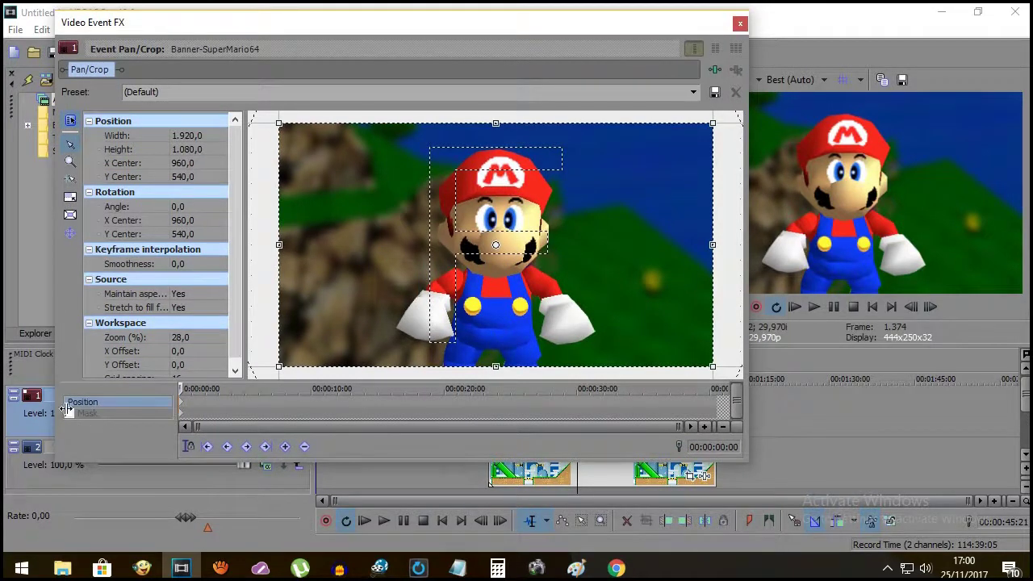
pyautogui.click(69, 413)
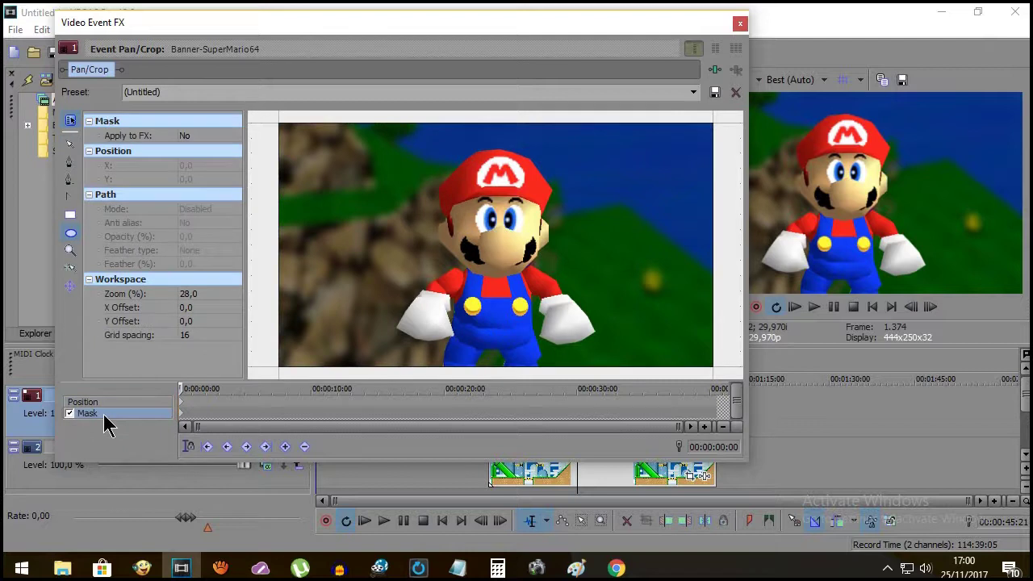
# - Start a mask path with the Anchor Creation tool, tracing from the top of Mario's cap down the left of his head to the shoulder
pyautogui.click(69, 163)
pyautogui.click(477, 154)
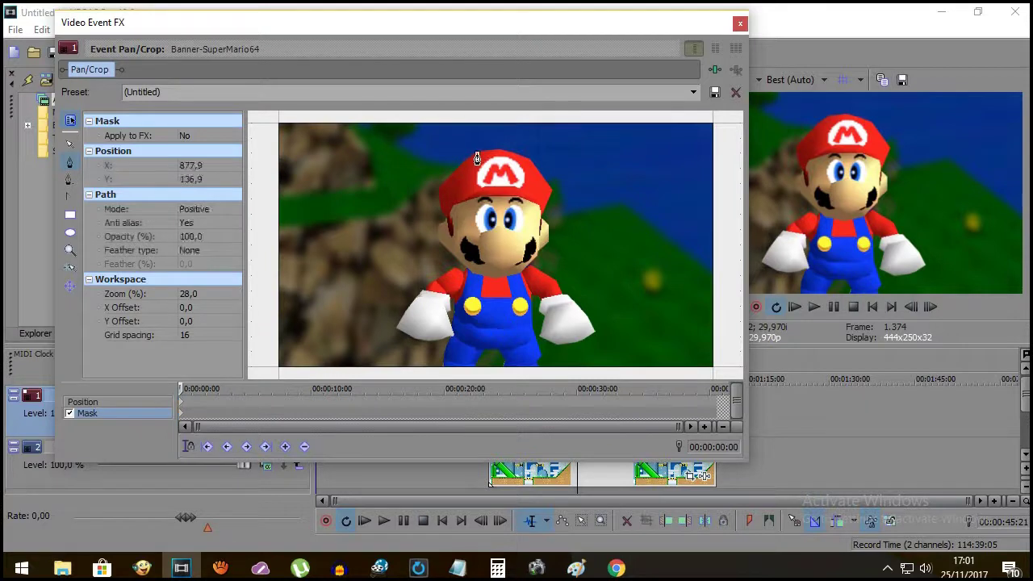
pyautogui.click(438, 195)
pyautogui.hotkey('ctrl', 'z')
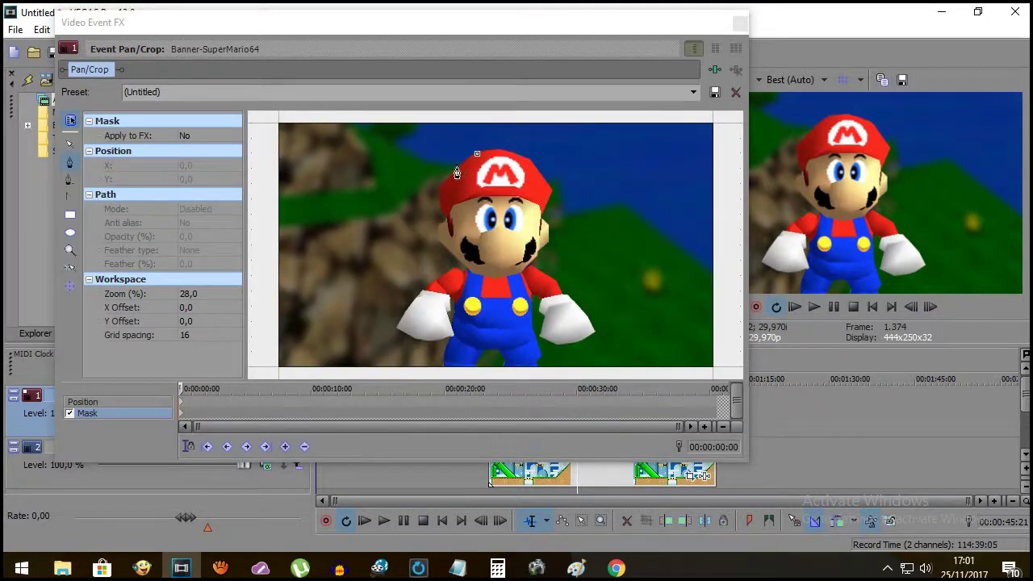
pyautogui.click(456, 168)
pyautogui.click(438, 192)
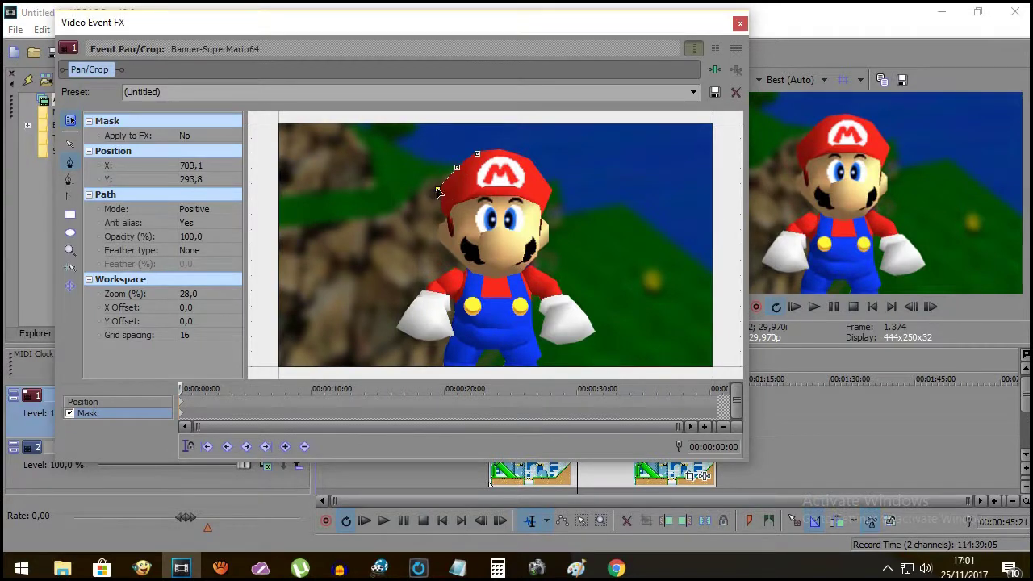
pyautogui.click(440, 220)
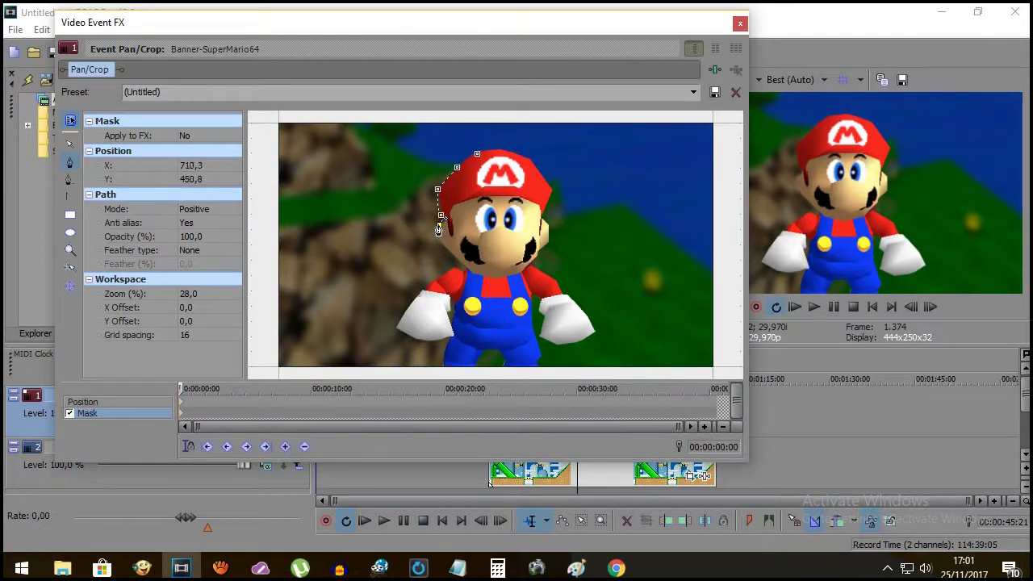
pyautogui.click(436, 239)
pyautogui.click(465, 269)
pyautogui.click(429, 285)
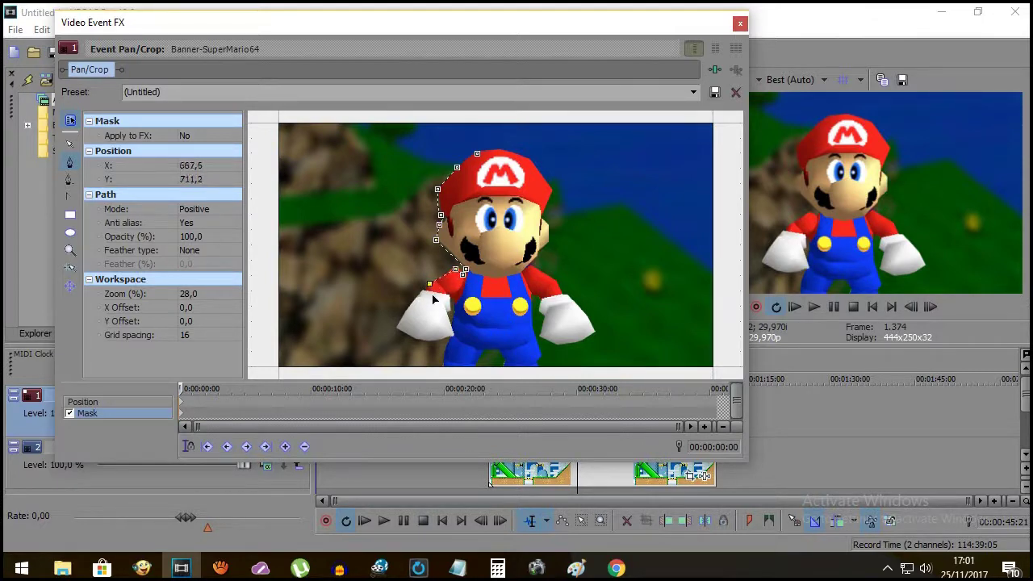
pyautogui.click(425, 290)
# - Continue the mask path around the arm and white glove on the left of the image
pyautogui.scroll(2, 422, 295)
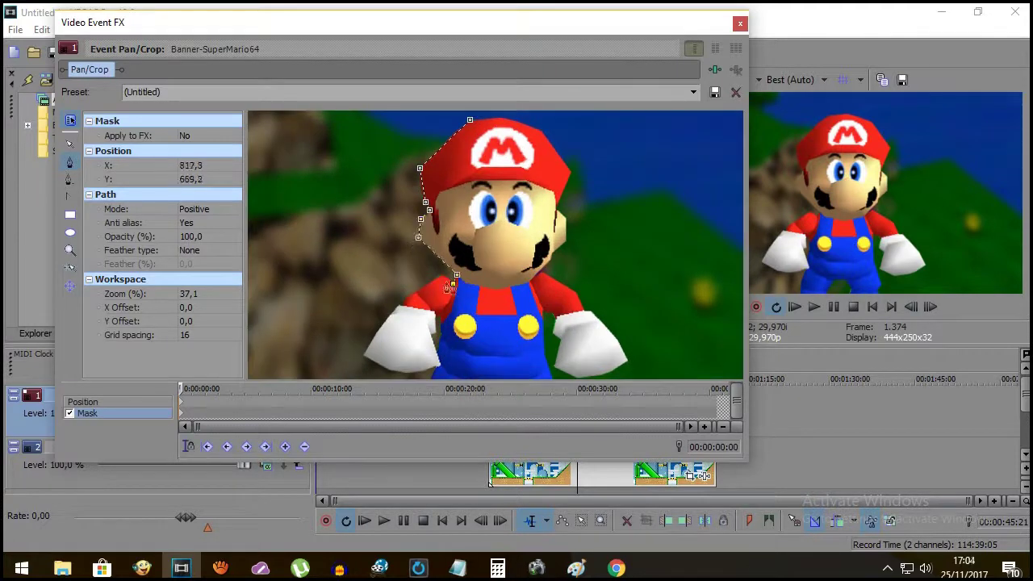
pyautogui.click(397, 304)
pyautogui.click(378, 329)
pyautogui.click(364, 355)
pyautogui.click(386, 372)
pyautogui.click(409, 374)
pyautogui.click(442, 364)
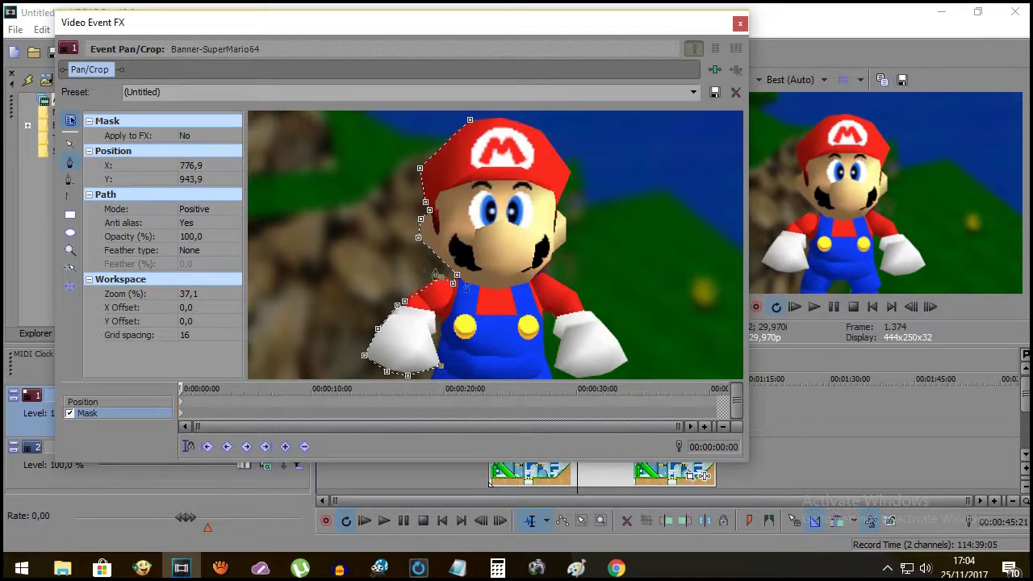
# - Continue the mask path along Mario's legs at the image's lower edge, following the gap between them
pyautogui.scroll(-2, 393, 377)
pyautogui.click(442, 367)
pyautogui.click(475, 368)
pyautogui.click(484, 351)
pyautogui.click(497, 349)
pyautogui.click(503, 359)
pyautogui.click(502, 368)
pyautogui.click(536, 370)
pyautogui.click(541, 353)
pyautogui.scroll(3, 631, 367)
pyautogui.scroll(-3, 613, 369)
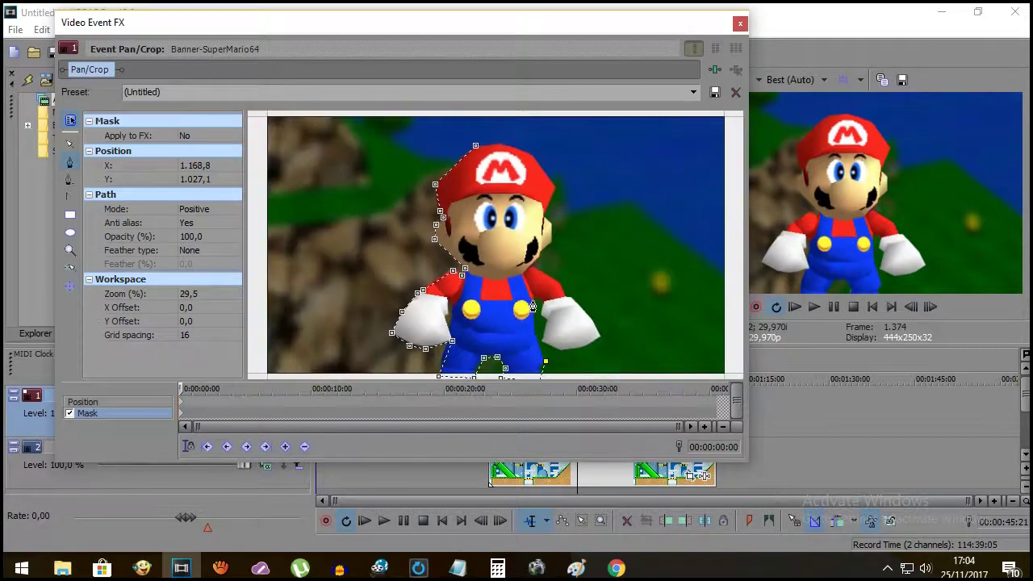
# - Continue the mask path up the overalls and around the white glove on the right of the image
pyautogui.click(534, 331)
pyautogui.click(533, 299)
pyautogui.click(541, 300)
pyautogui.click(547, 321)
pyautogui.click(560, 349)
pyautogui.click(586, 345)
pyautogui.click(600, 337)
pyautogui.click(594, 321)
pyautogui.click(570, 298)
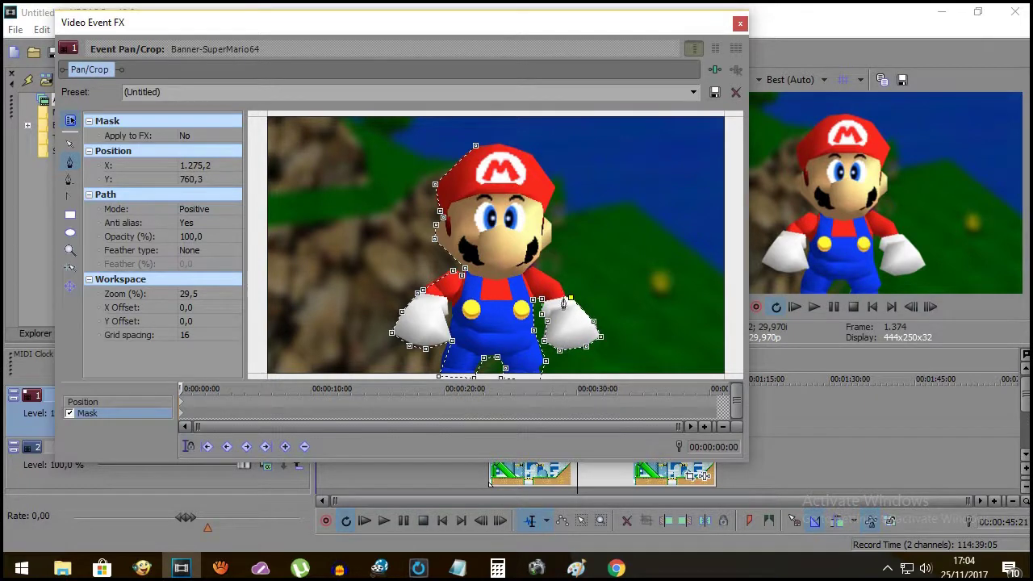
# - Trace the right arm, face and cap, and close the mask path at its first anchor point
pyautogui.click(556, 284)
pyautogui.click(533, 265)
pyautogui.click(541, 253)
pyautogui.click(552, 242)
pyautogui.click(551, 223)
pyautogui.click(556, 188)
pyautogui.click(533, 155)
pyautogui.click(500, 146)
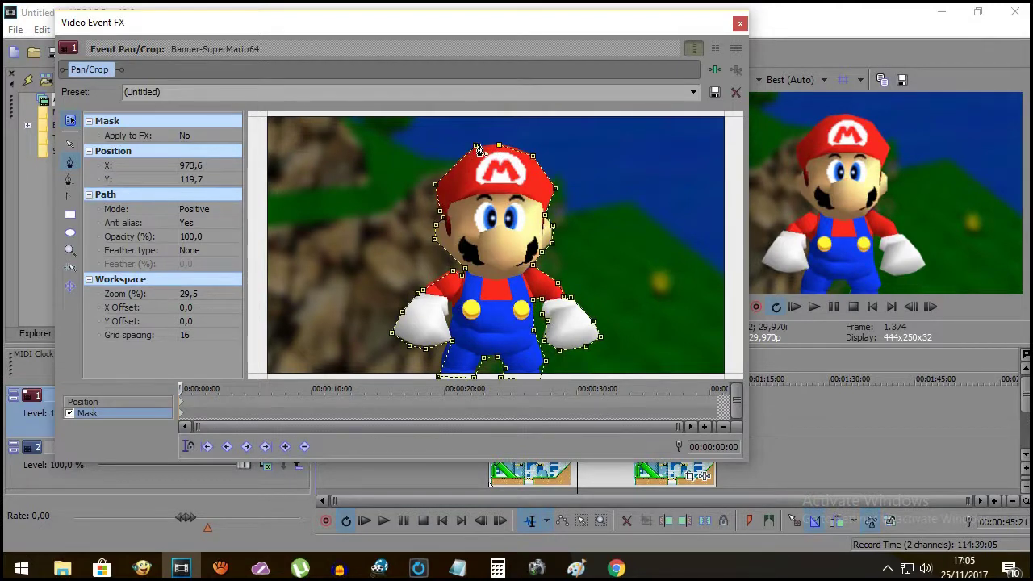
pyautogui.click(476, 147)
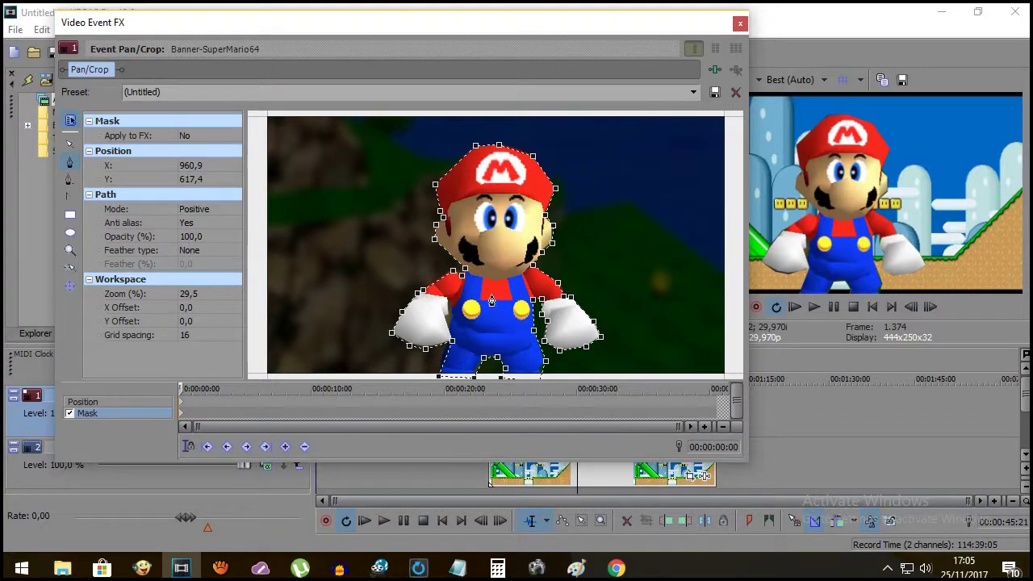
# - Check the masked Mario in the preview and set the mask's feather type to Both
pyautogui.moveTo(603, 16); pyautogui.dragTo(512, 19)
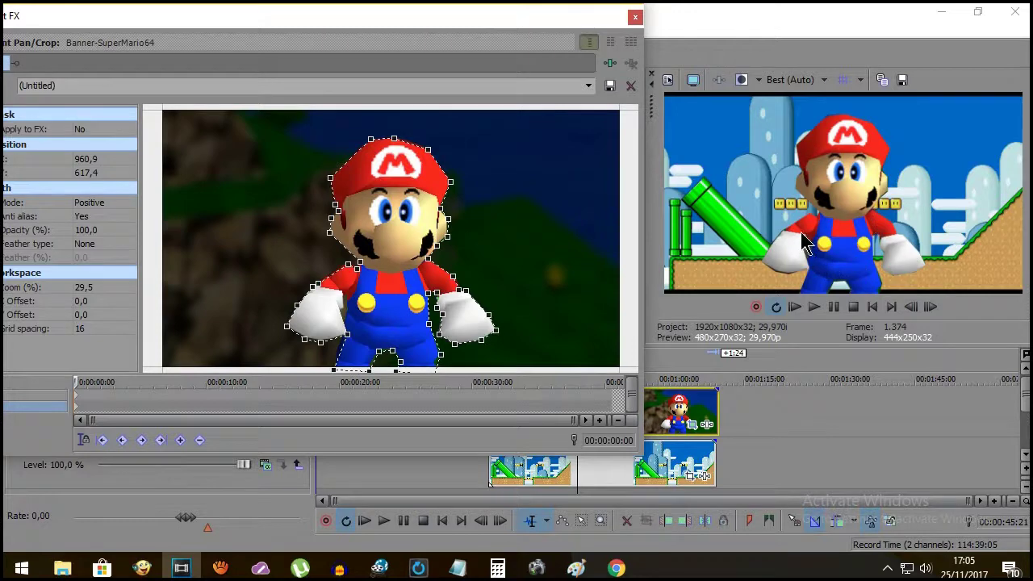
pyautogui.moveTo(412, 32); pyautogui.dragTo(419, 26)
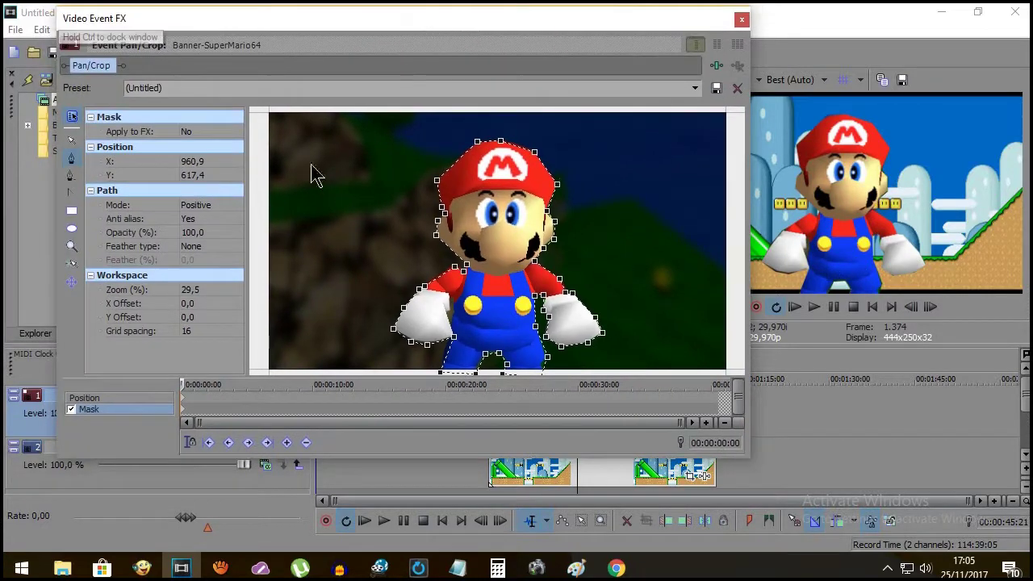
pyautogui.click(212, 247)
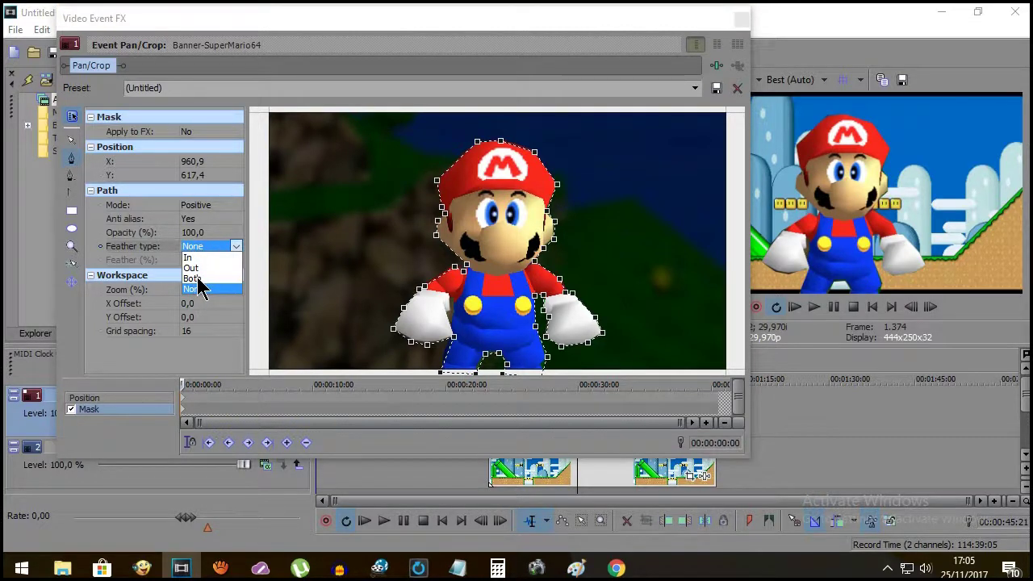
pyautogui.click(198, 279)
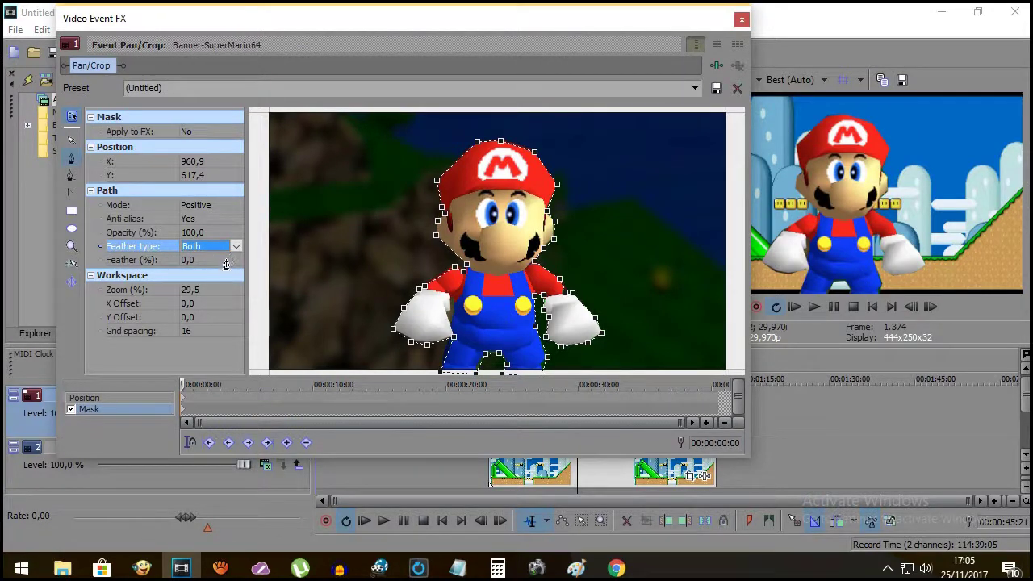
# - Set the mask's feather to 1,6% and close the Event Pan/Crop window
pyautogui.click(210, 260)
pyautogui.click(235, 260)
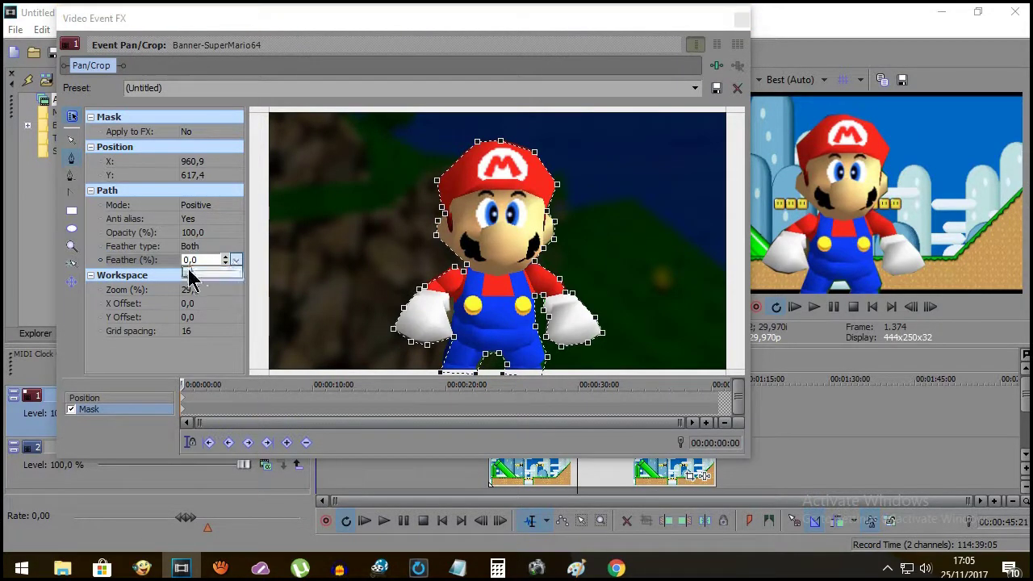
pyautogui.moveTo(190, 279); pyautogui.dragTo(194, 297)
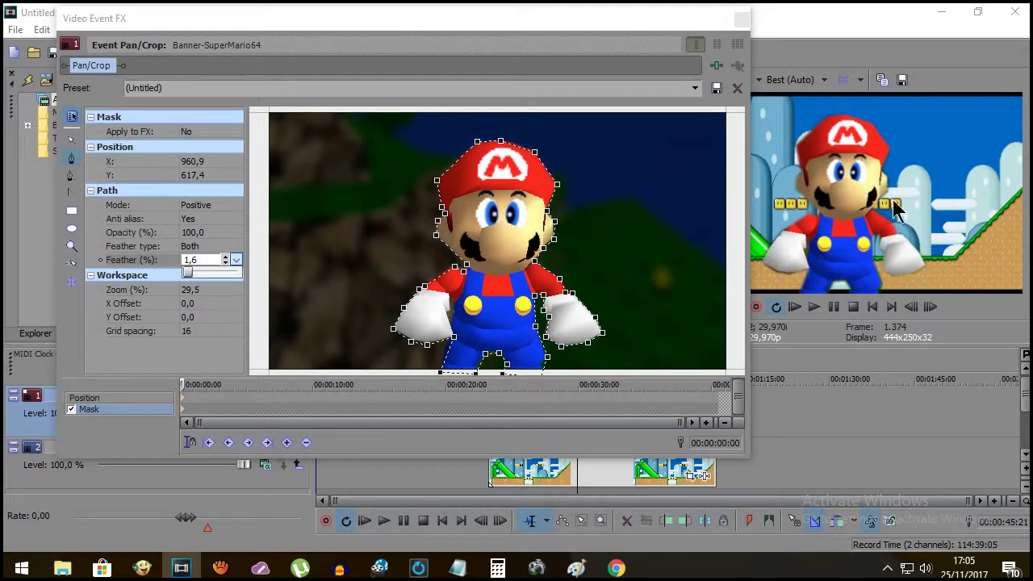
pyautogui.moveTo(188, 282)
pyautogui.mouseDown()
pyautogui.moveTo(174, 287)
pyautogui.moveTo(184, 288)
pyautogui.mouseUp()
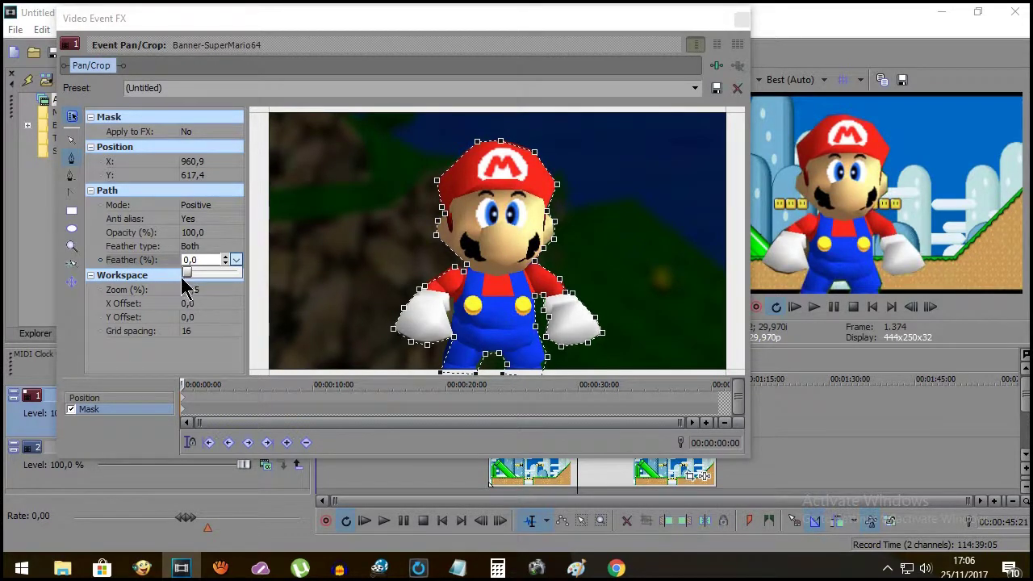
pyautogui.moveTo(189, 292); pyautogui.dragTo(185, 287)
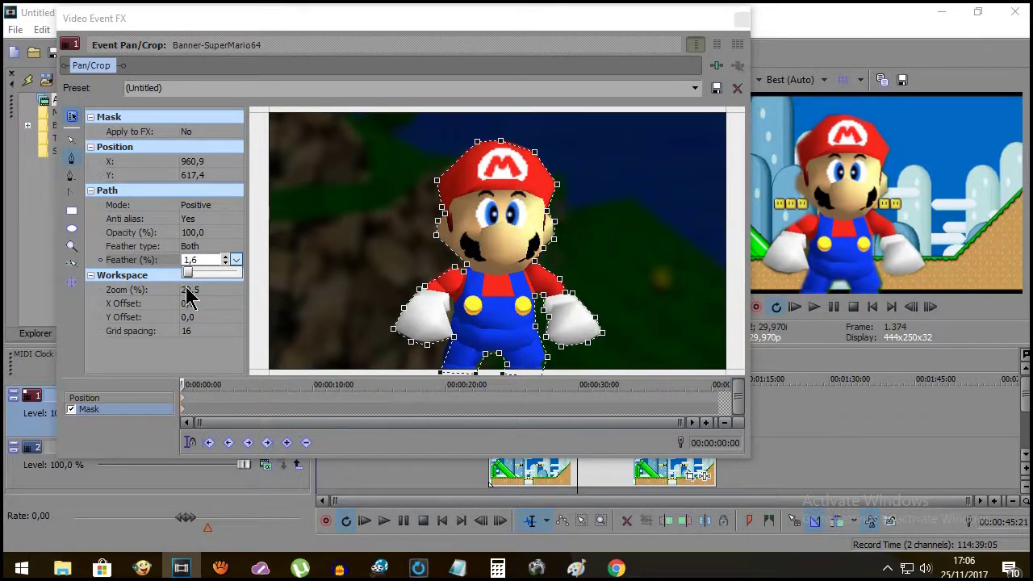
pyautogui.moveTo(594, 21); pyautogui.dragTo(429, 88)
pyautogui.click(574, 86)
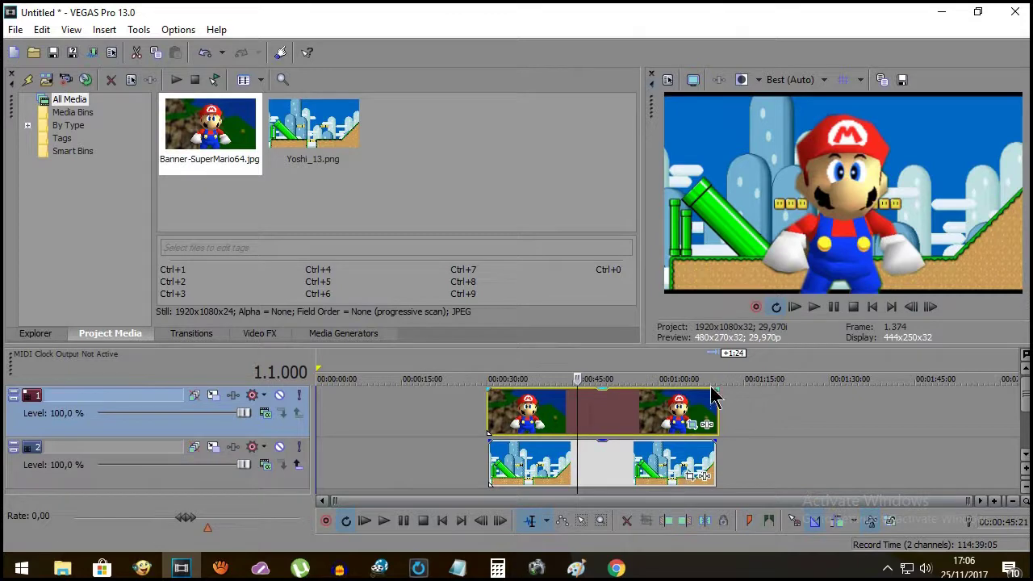
# - Match the Yoshi_13 background's pan/crop frame to the output aspect so it fills the video frame, and close its Pan/Crop window
pyautogui.click(695, 478)
pyautogui.rightClick(301, 303)
pyautogui.click(379, 383)
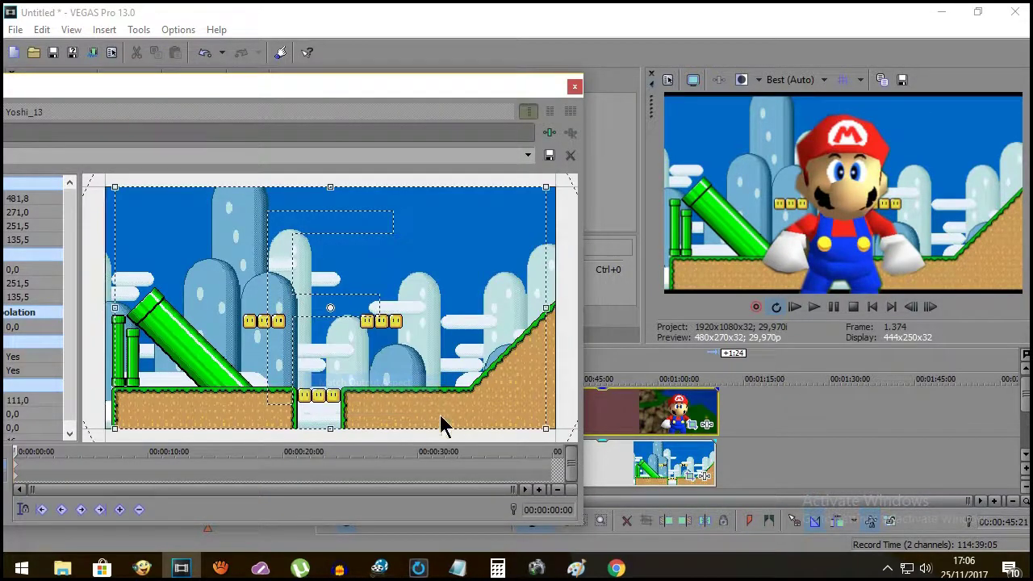
pyautogui.click(574, 86)
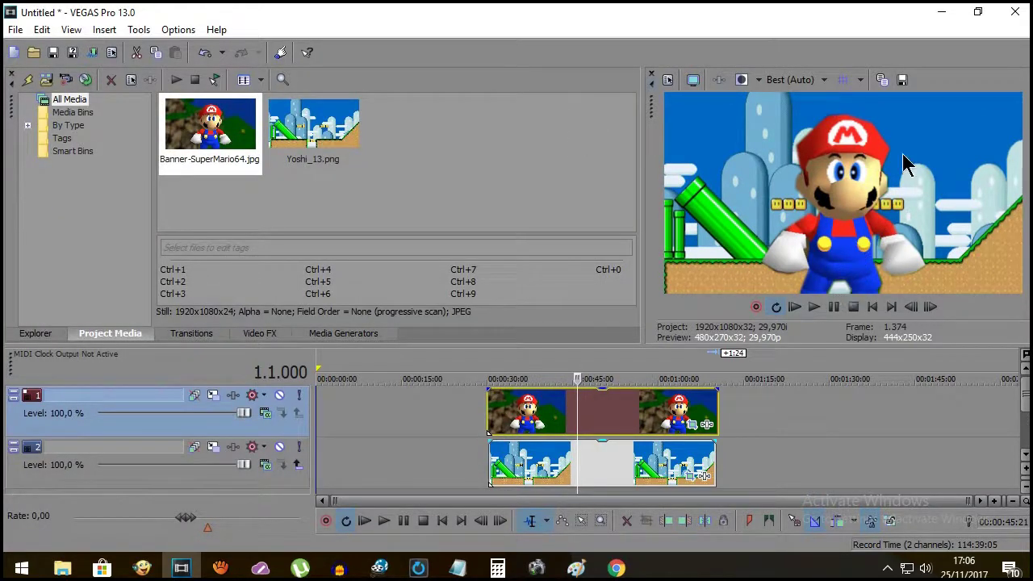
# - Save a snapshot of the current preview frame as Image6.jpg in the Temp folder
pyautogui.click(901, 80)
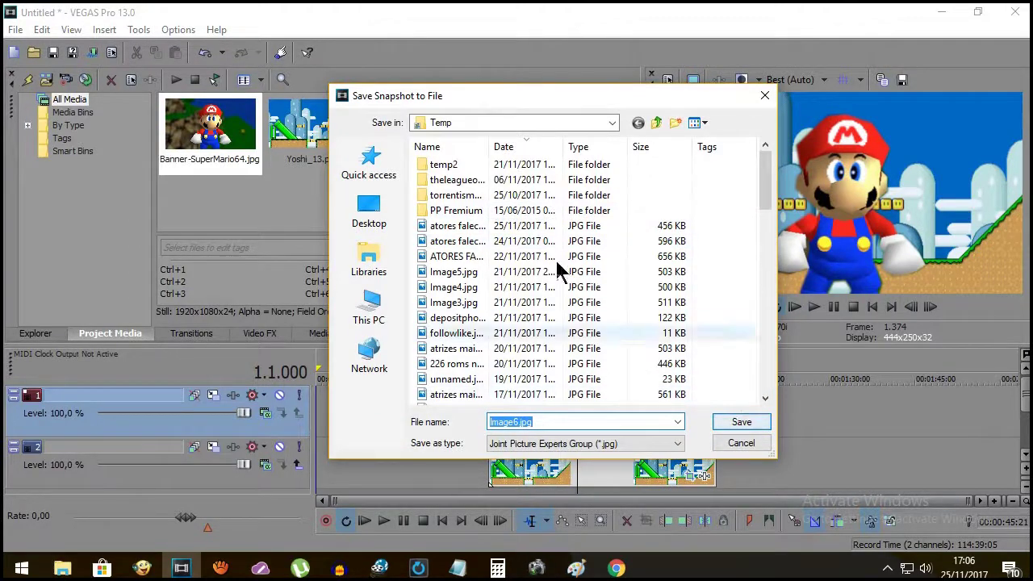
pyautogui.click(742, 422)
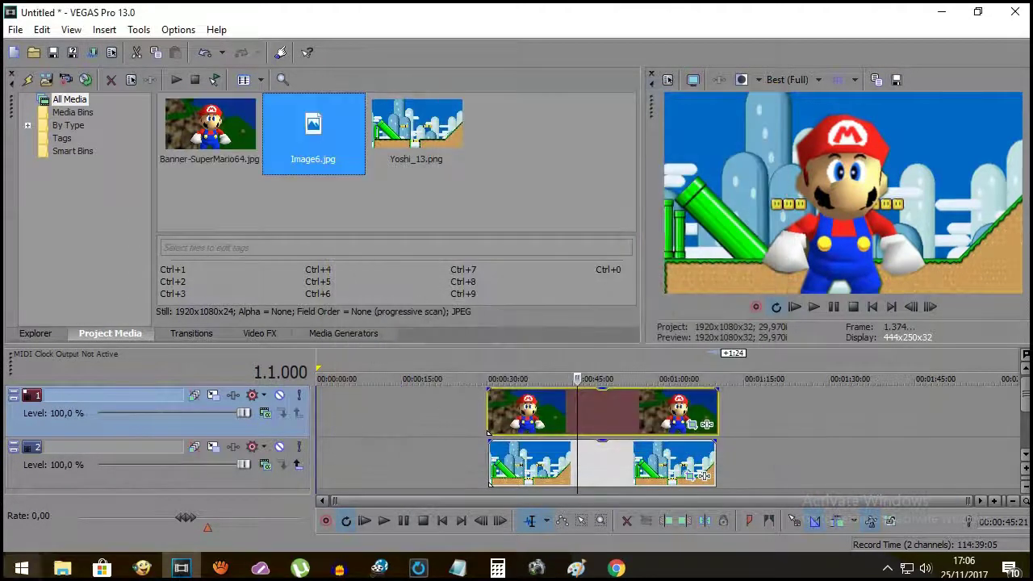
# - Switch to File Explorer, view Image6.jpg from the Temp folder in Photos, and return to the VEGAS Pro project
pyautogui.click(62, 568)
pyautogui.moveTo(511, 485); pyautogui.dragTo(517, 148)
pyautogui.doubleClick(190, 206)
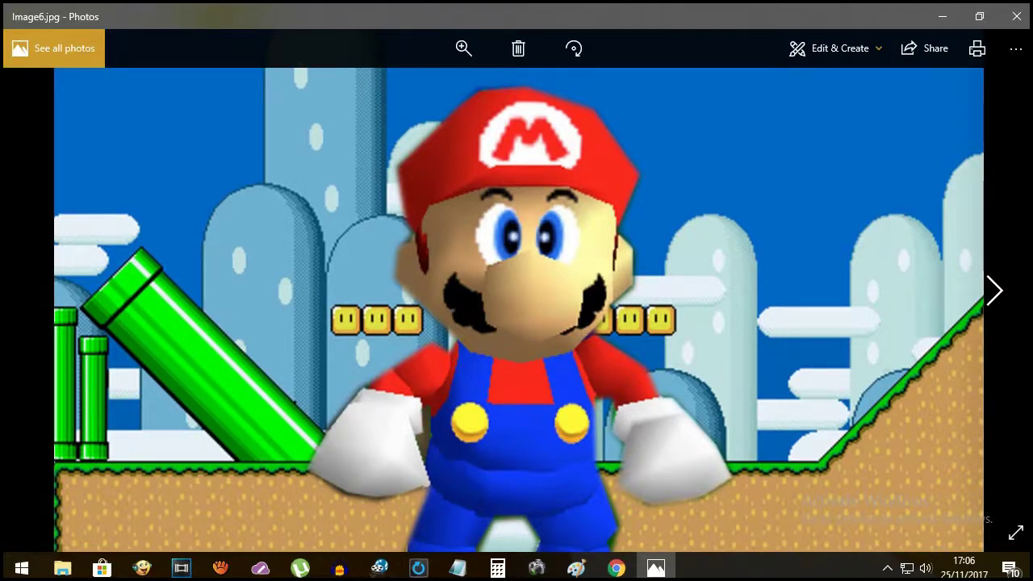
pyautogui.press('super+Down')
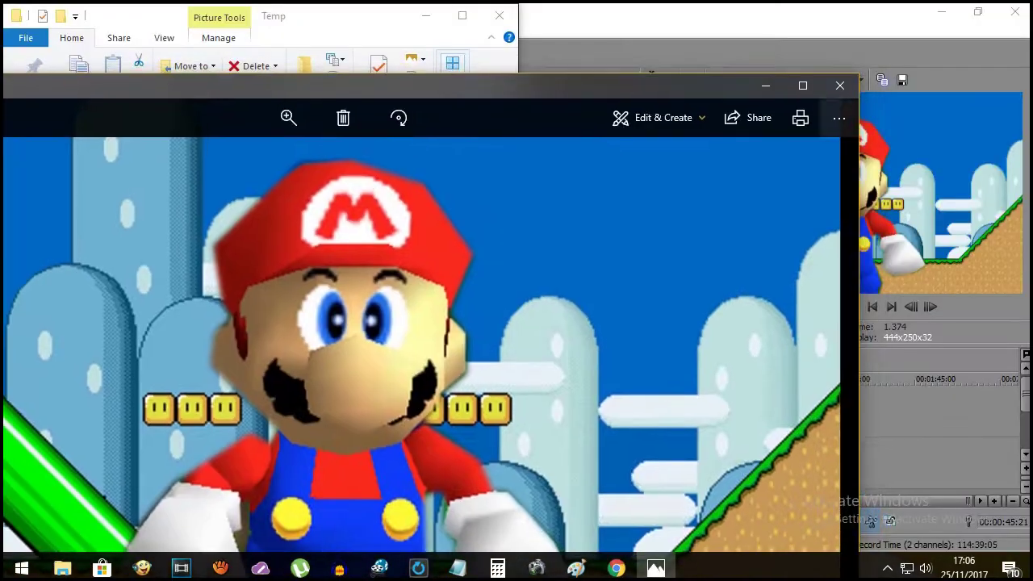
pyautogui.press('super+Down')
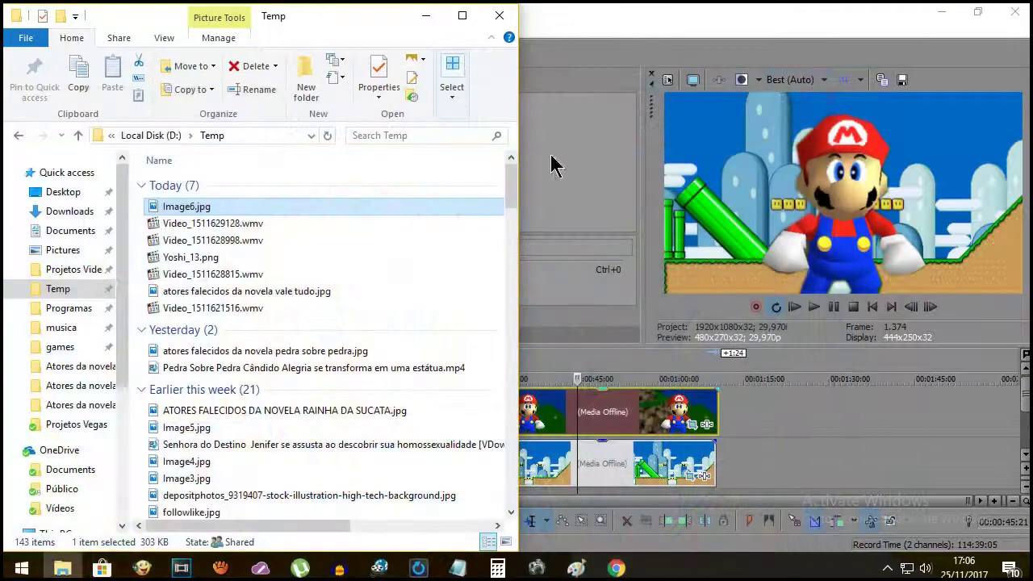
pyautogui.click(499, 16)
# - Set the loop region across the full length of both timeline events and place the playhead at 00:00:43:04 inside it
pyautogui.moveTo(487, 359); pyautogui.dragTo(722, 362)
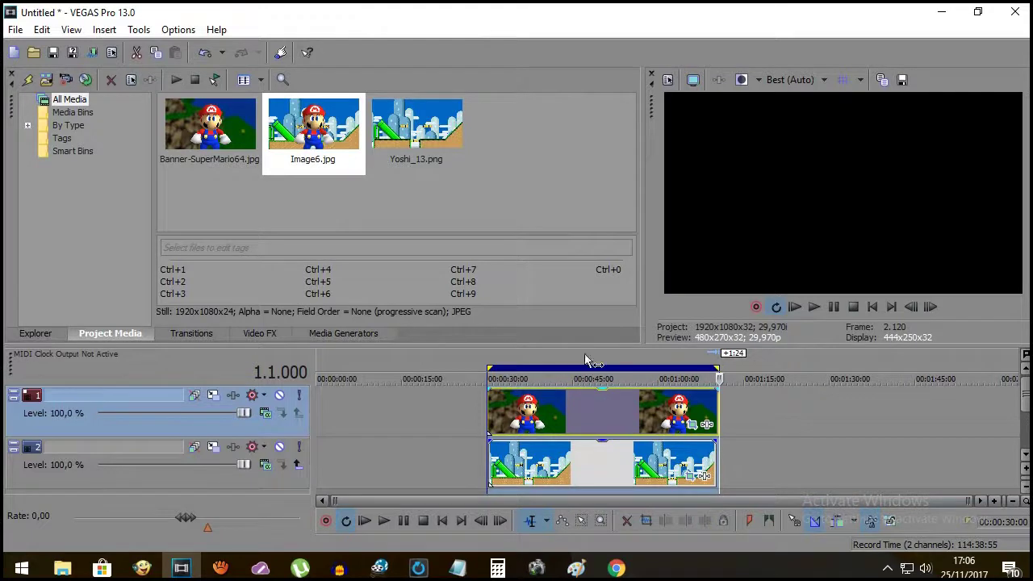
pyautogui.click(562, 361)
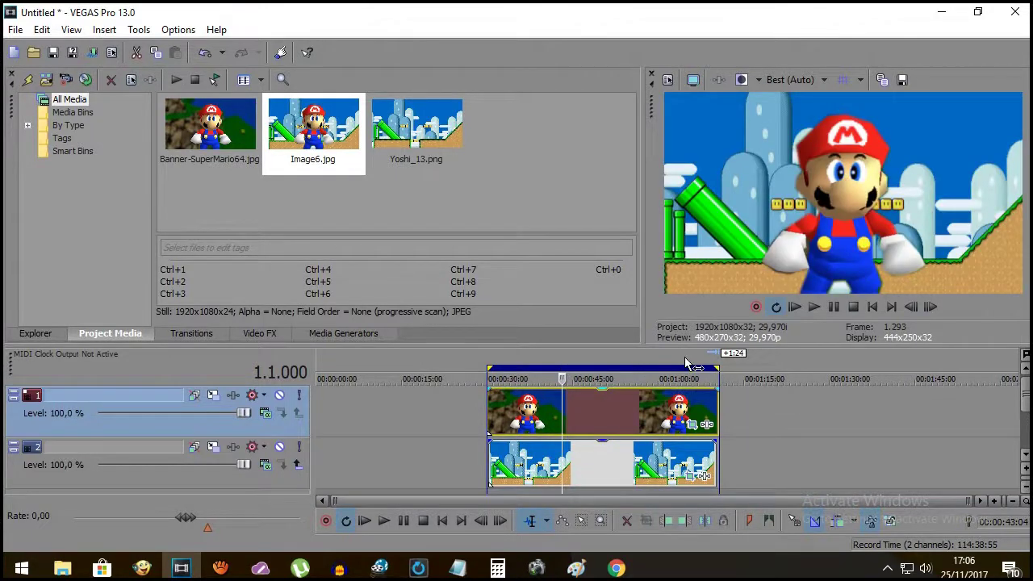